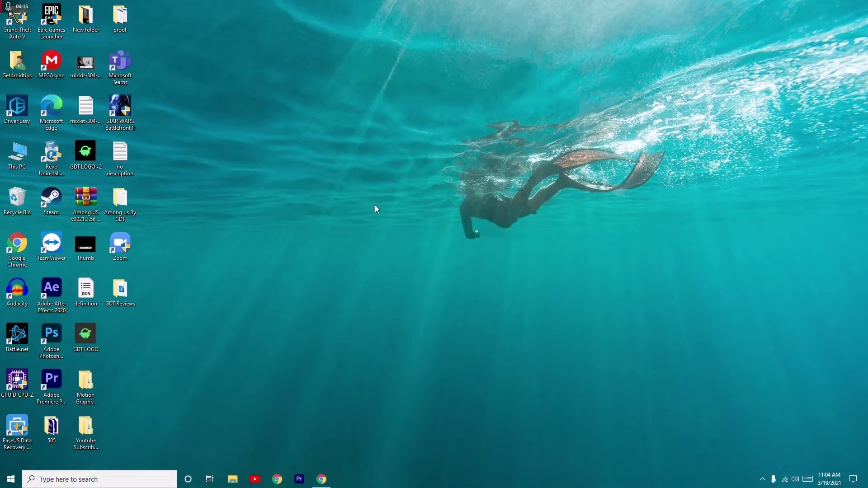
# Launch Windows Settings from the Start menu and go to the Ease of Access section.
pyautogui.click(10, 480)
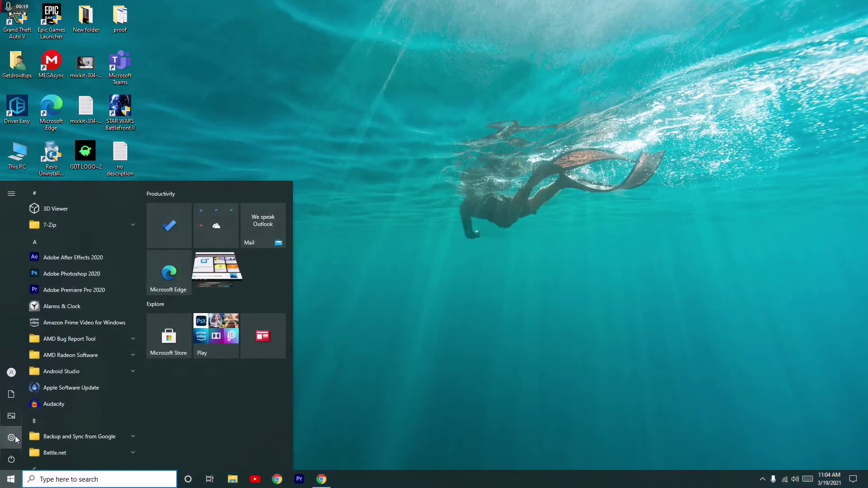
pyautogui.click(12, 438)
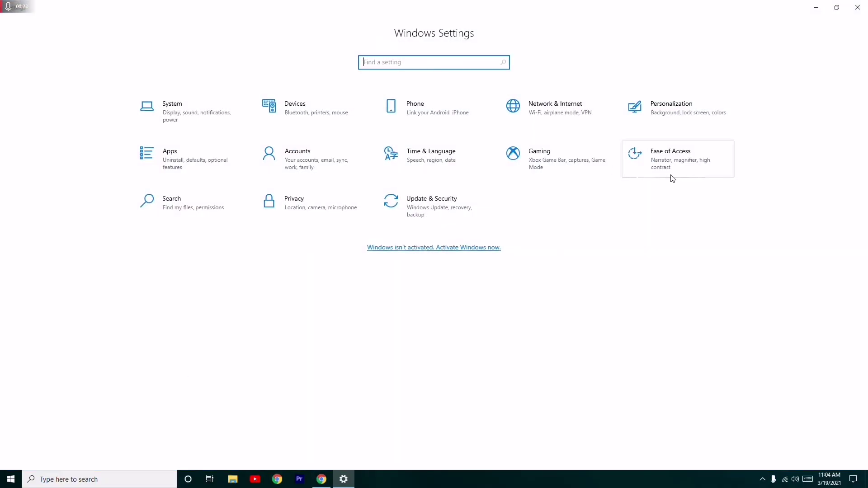
pyautogui.click(673, 161)
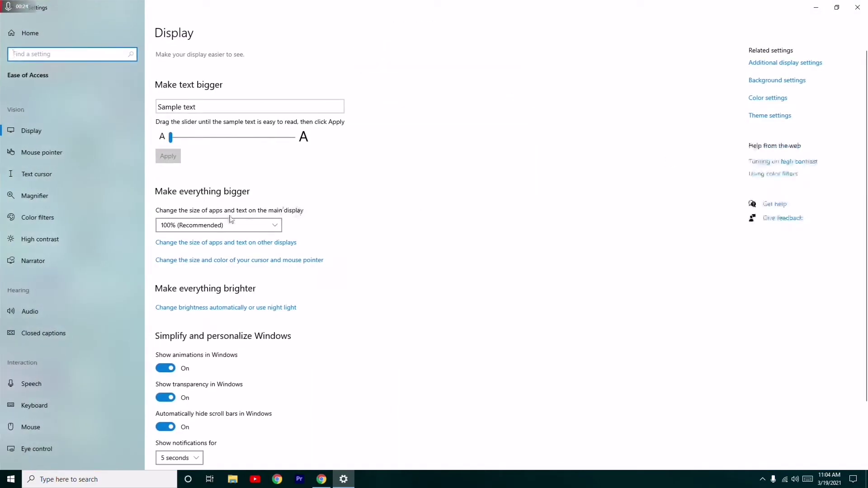
pyautogui.scroll(-1, 80, 150)
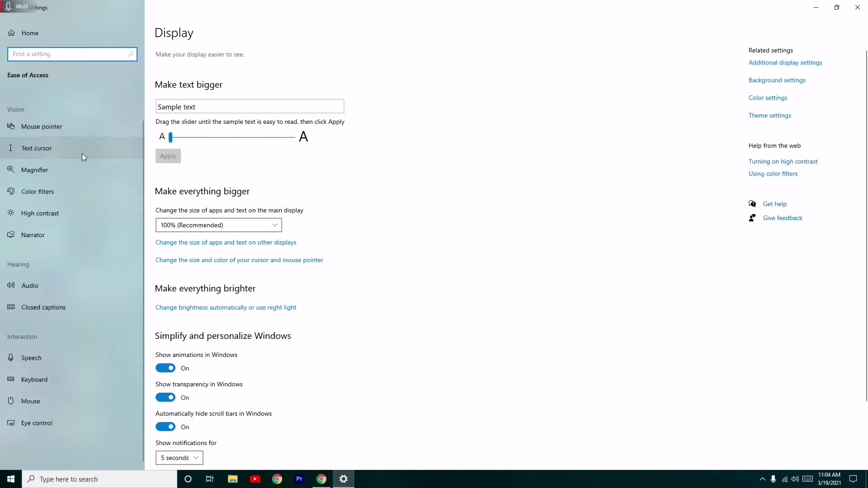
# On the Keyboard page, turn Use Sticky Keys on and back off, then close Settings.
pyautogui.click(31, 381)
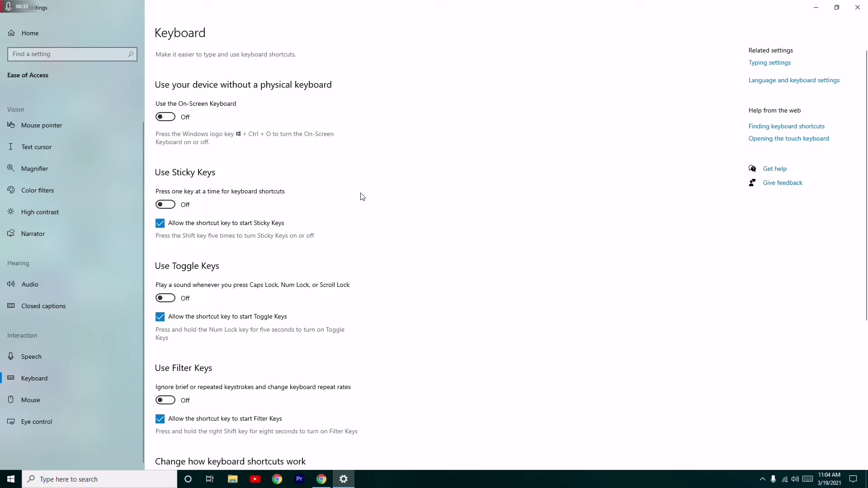
pyautogui.scroll(-1, 360, 196)
pyautogui.scroll(1, 360, 196)
pyautogui.click(166, 205)
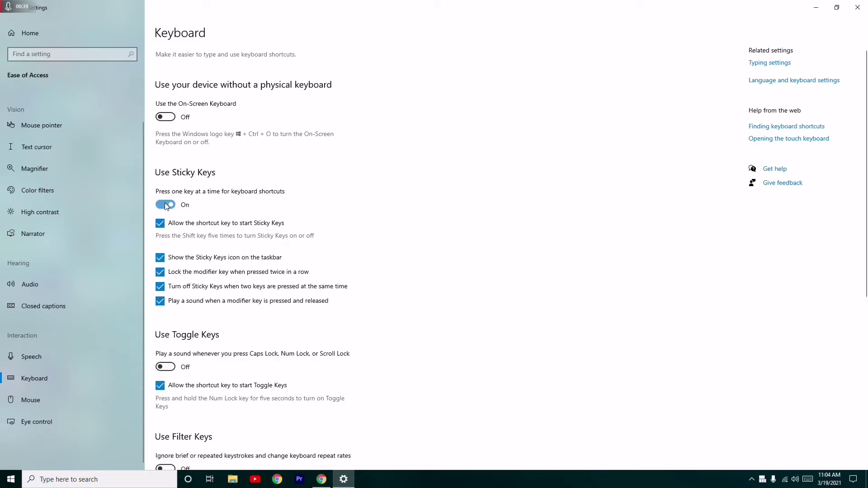
pyautogui.click(165, 205)
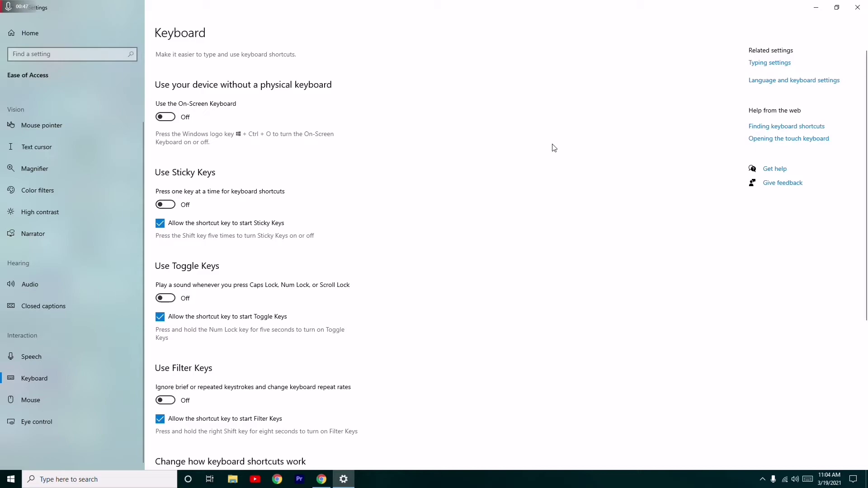
pyautogui.click(857, 11)
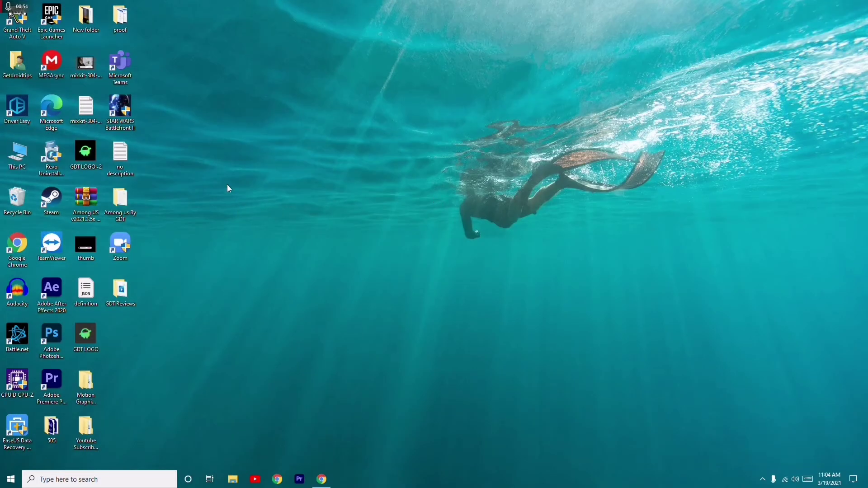
# Search 'device' from the taskbar and launch Device Manager from the results.
pyautogui.click(94, 480)
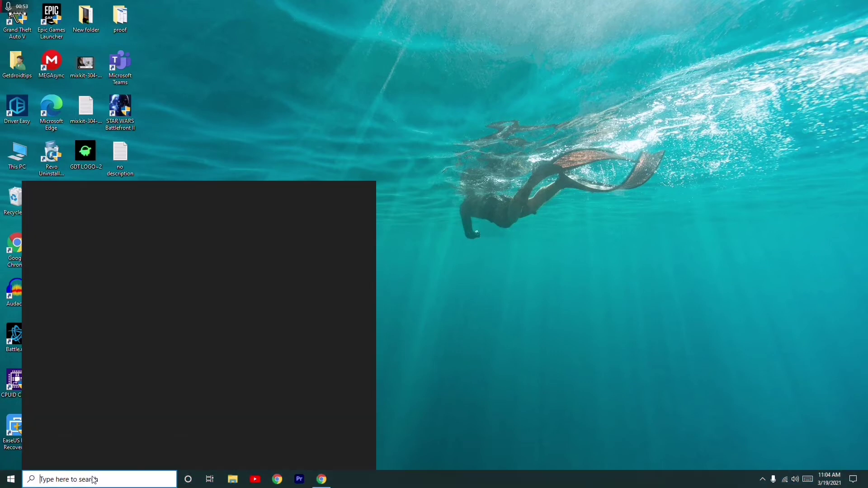
pyautogui.write('dev')
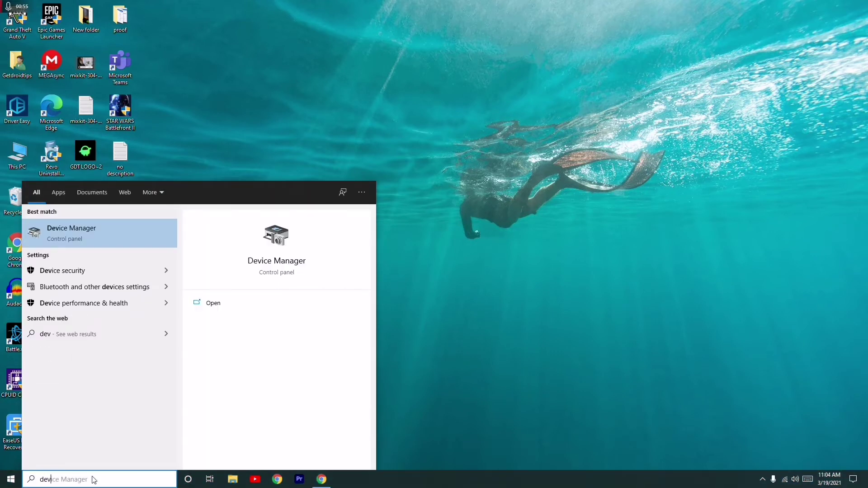
pyautogui.write('ice')
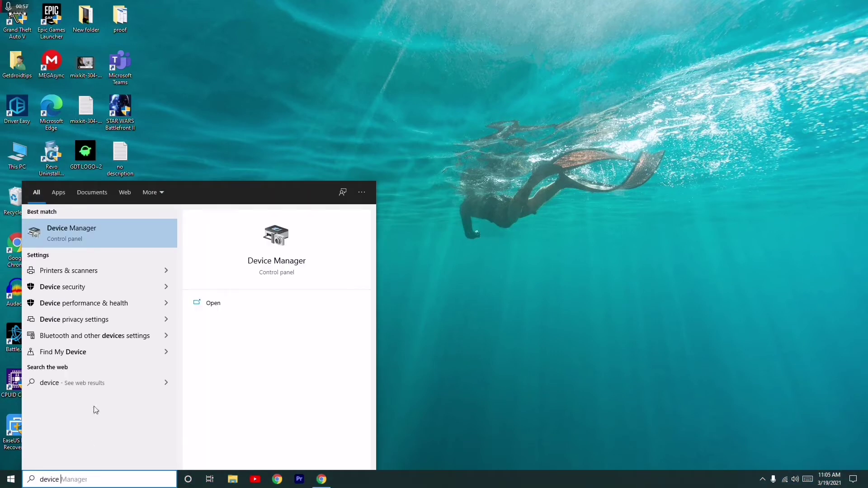
pyautogui.click(115, 241)
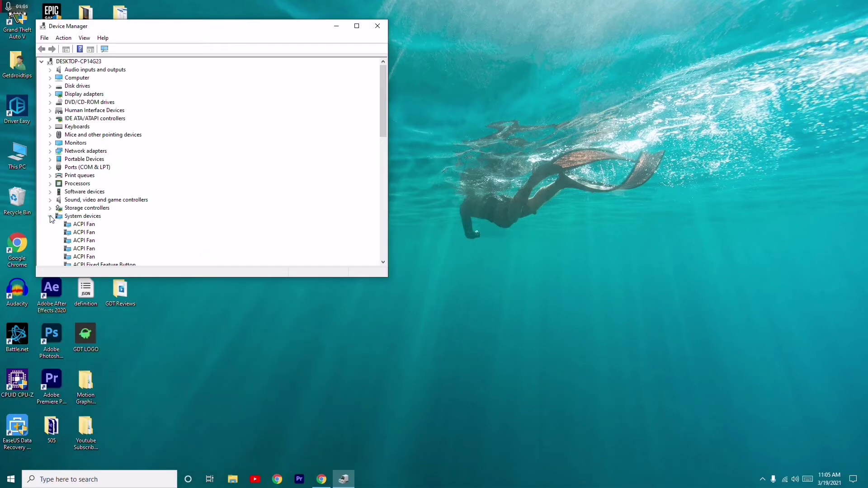
# Collapse System devices and show the Logitech HID-Compliant Keyboard's Update driver/Uninstall menu.
pyautogui.click(49, 215)
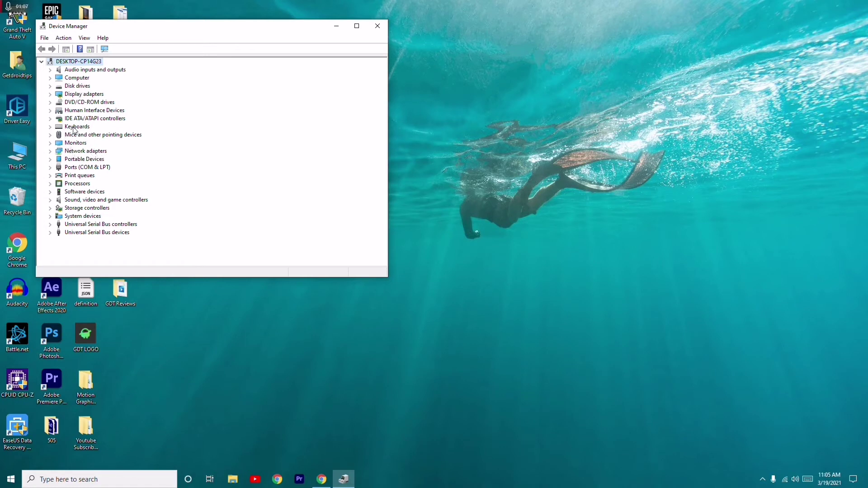
pyautogui.click(50, 127)
pyautogui.rightClick(117, 137)
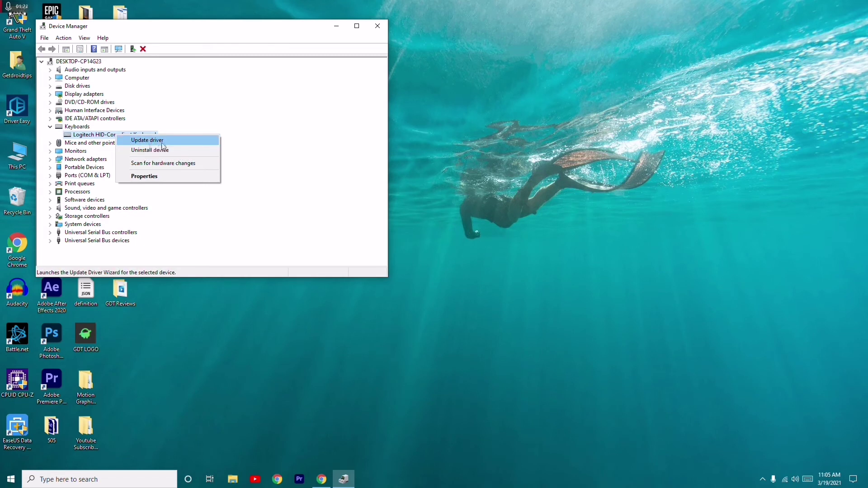
pyautogui.click(49, 127)
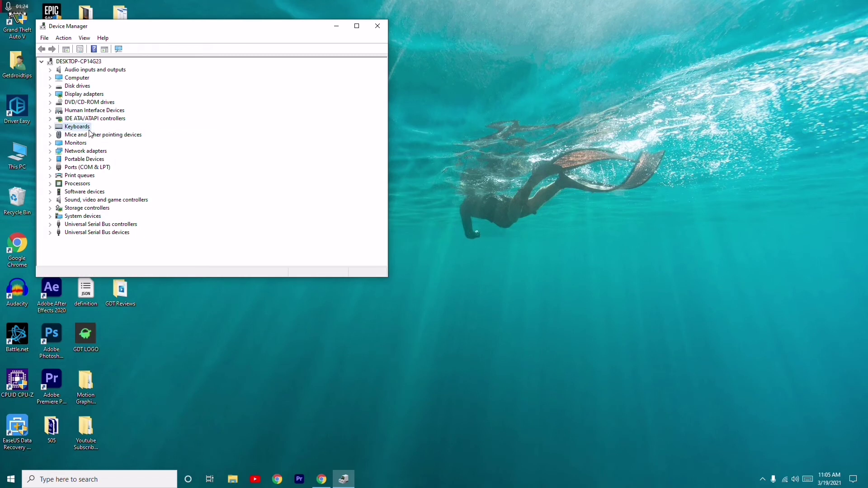
# Close the Device Manager window and choose Refresh from the desktop's right-click menu.
pyautogui.click(378, 25)
pyautogui.rightClick(219, 132)
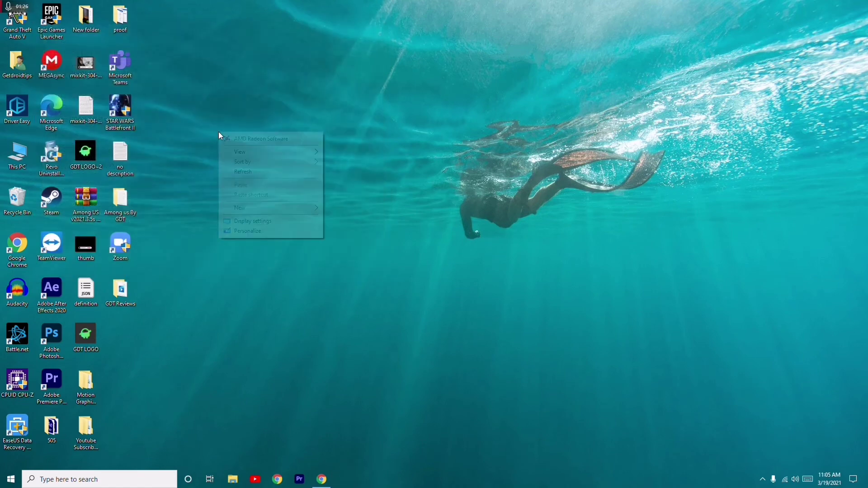
pyautogui.click(238, 171)
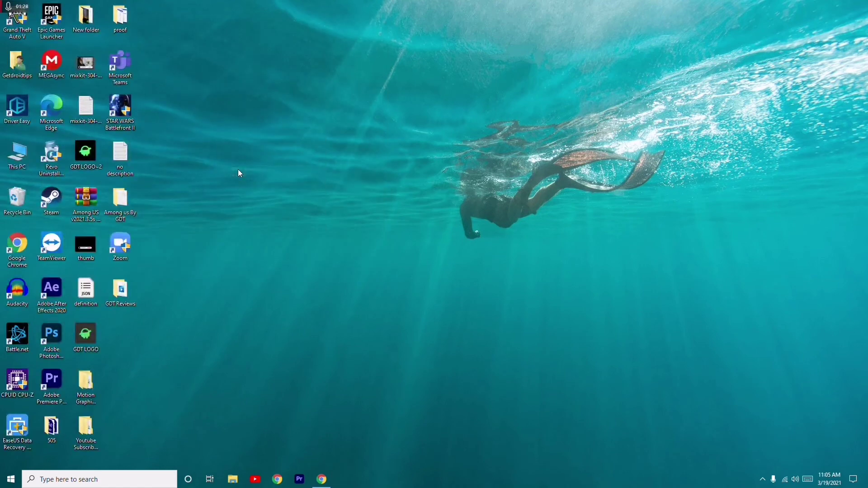